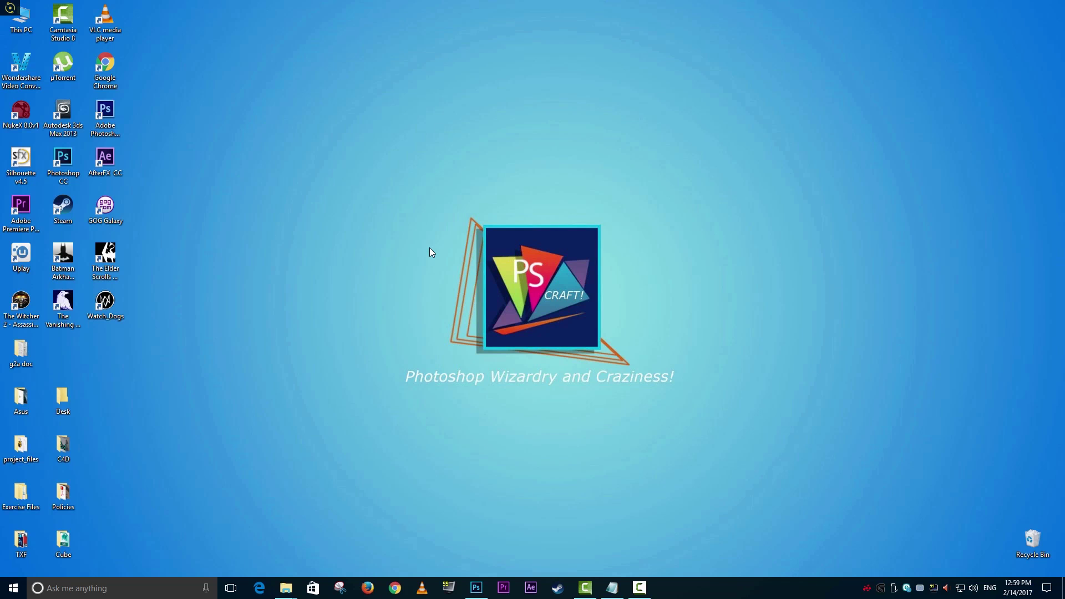
# Launch Radeon Settings from the tray icon and show the ReLive global settings page.
pyautogui.doubleClick(869, 589)
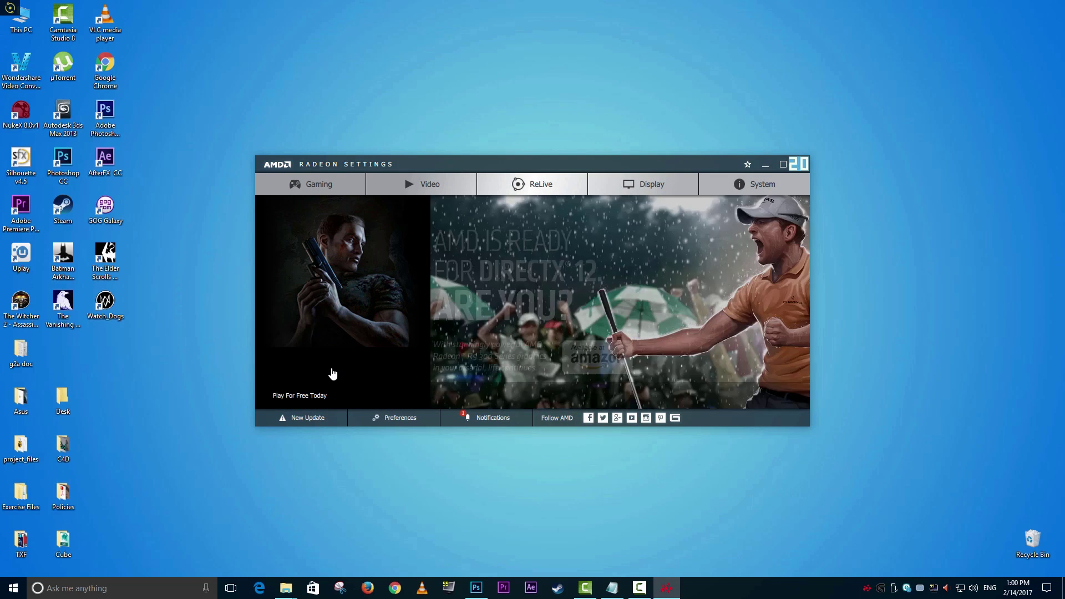
pyautogui.click(523, 191)
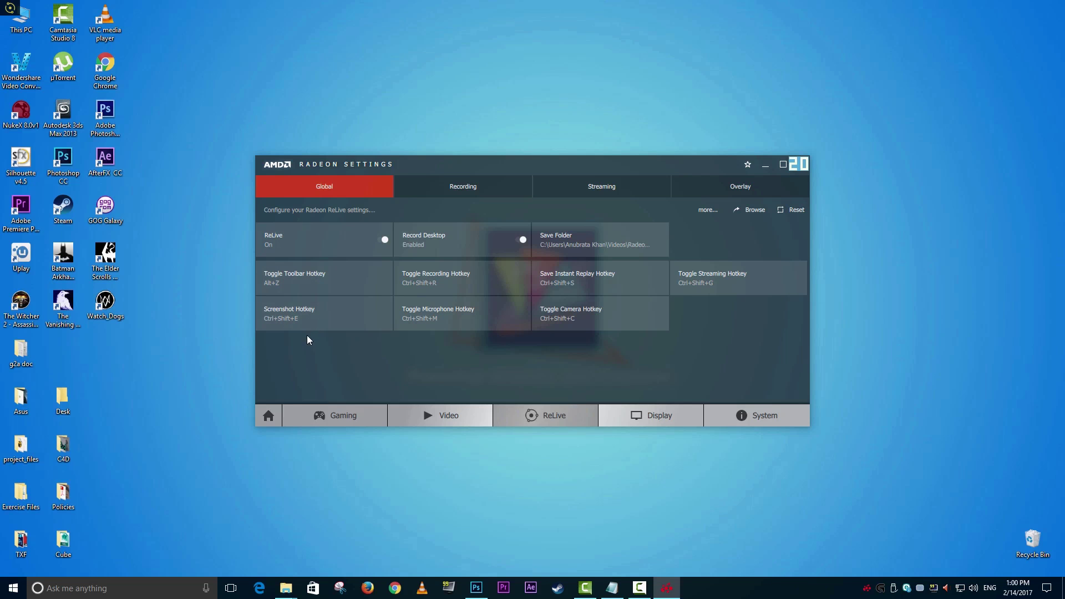
# Bring up the ReLive toolbar overlay with Alt+Z.
pyautogui.hotkey('alt', 'z')
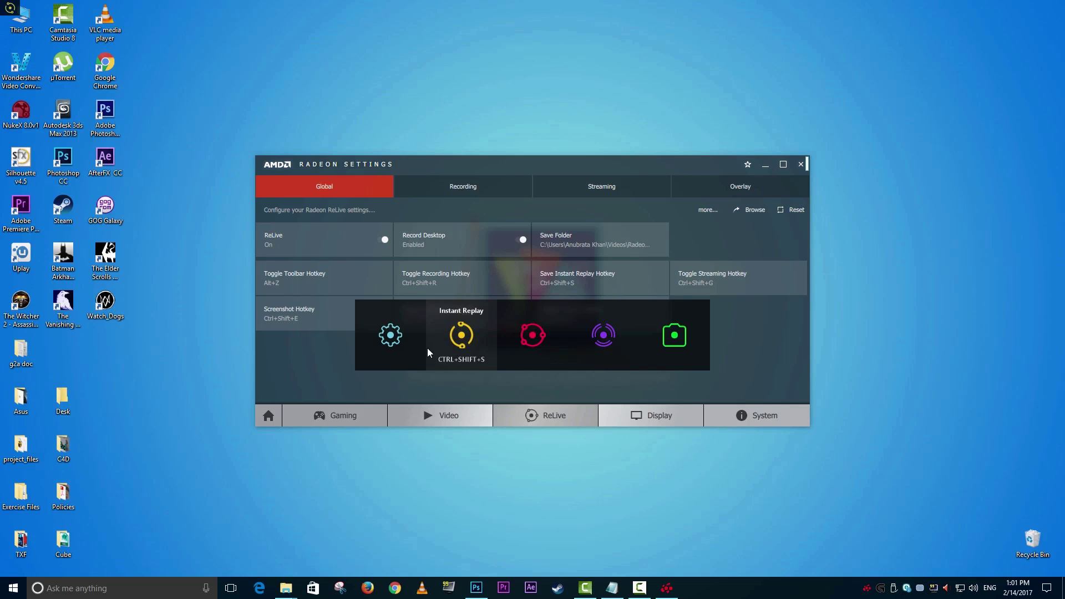
# In the toolbar settings, move the recording indicator to another screen corner.
pyautogui.click(412, 341)
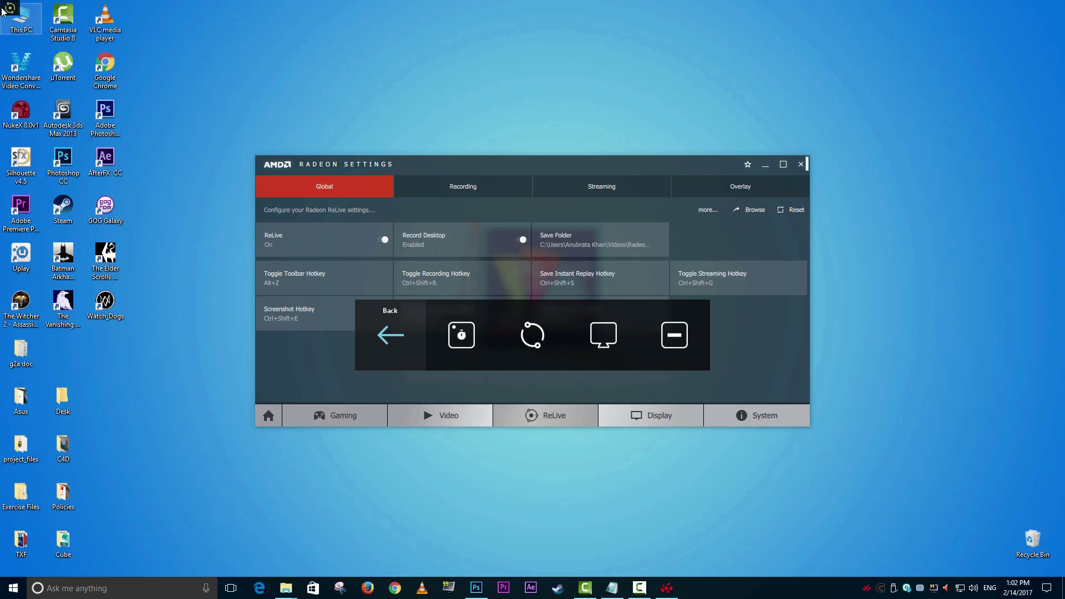
pyautogui.click(469, 347)
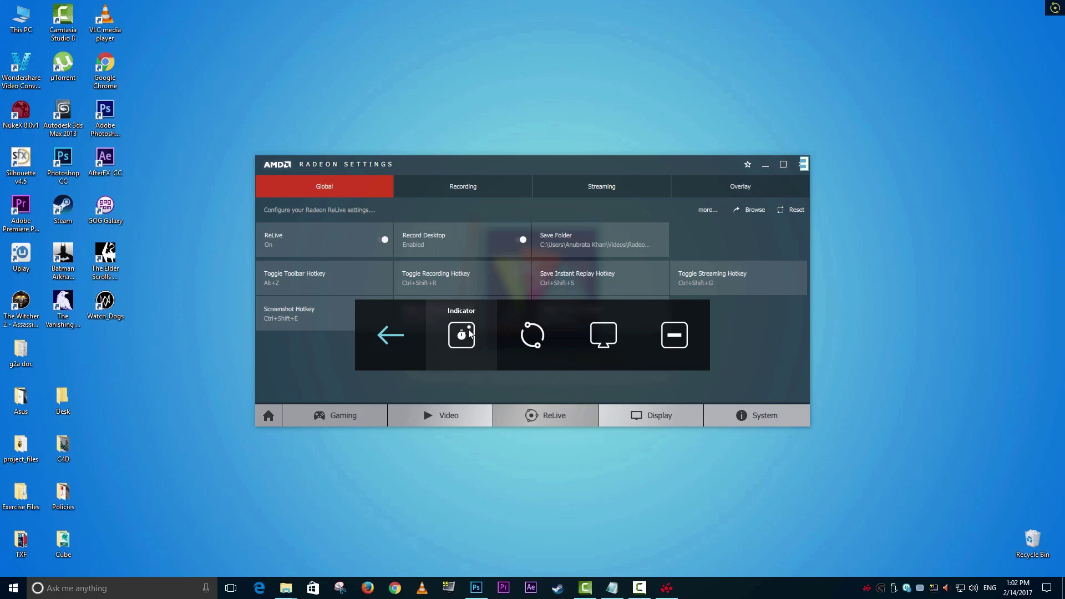
pyautogui.click(12, 9)
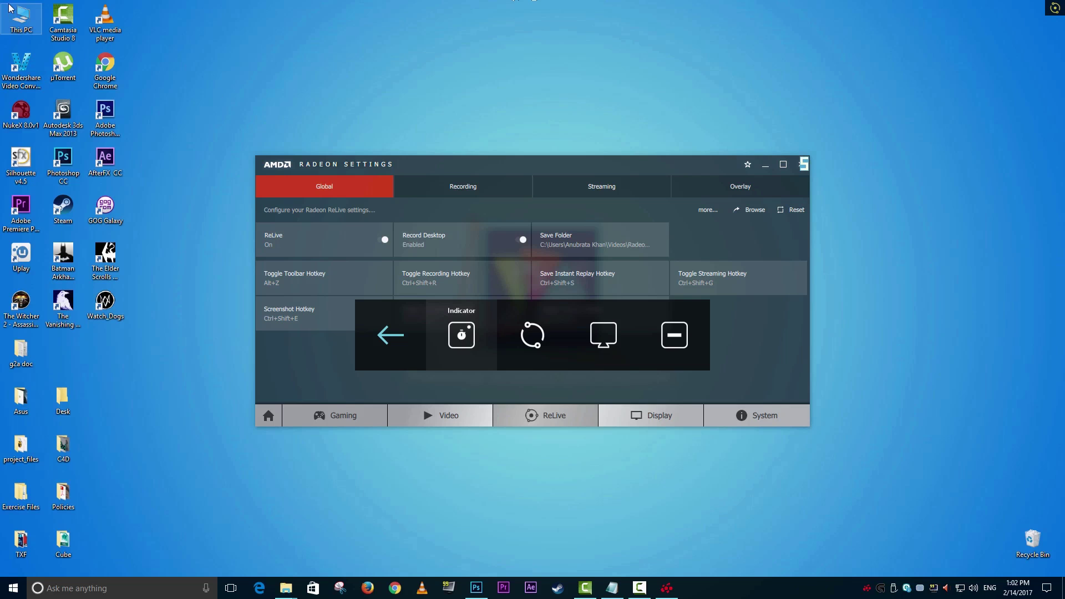
pyautogui.click(171, 53)
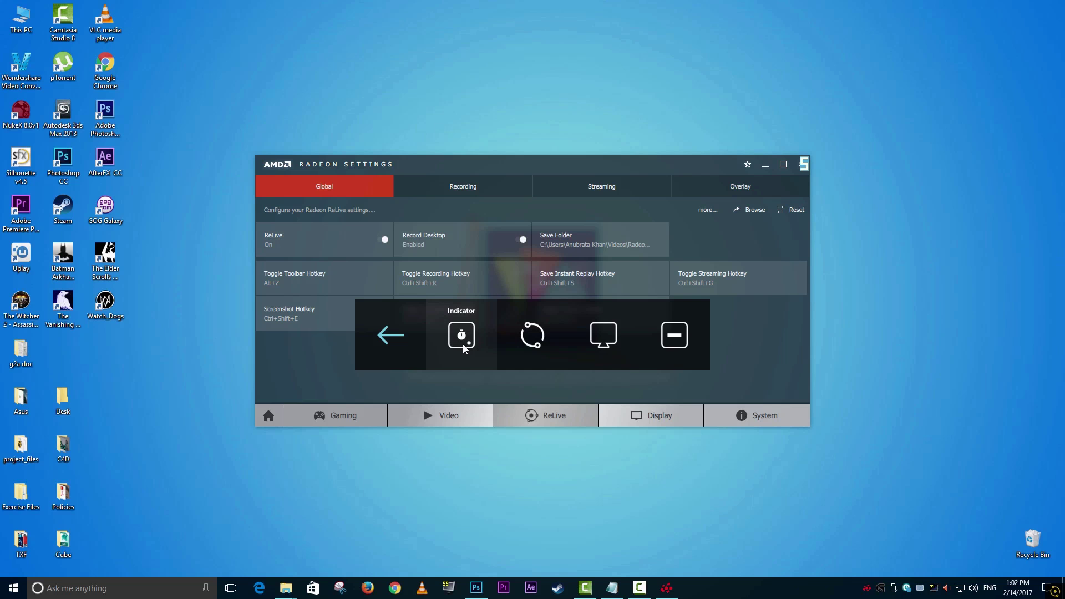
# Hide the recording indicator entirely and return to the main toolbar options.
pyautogui.click(464, 343)
pyautogui.click(461, 337)
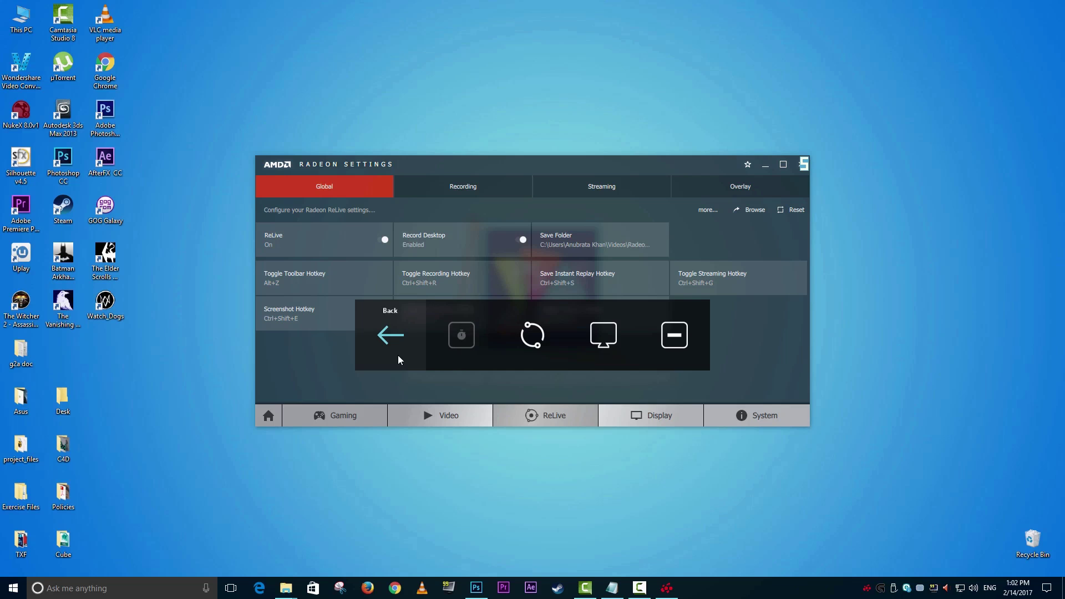
pyautogui.click(391, 338)
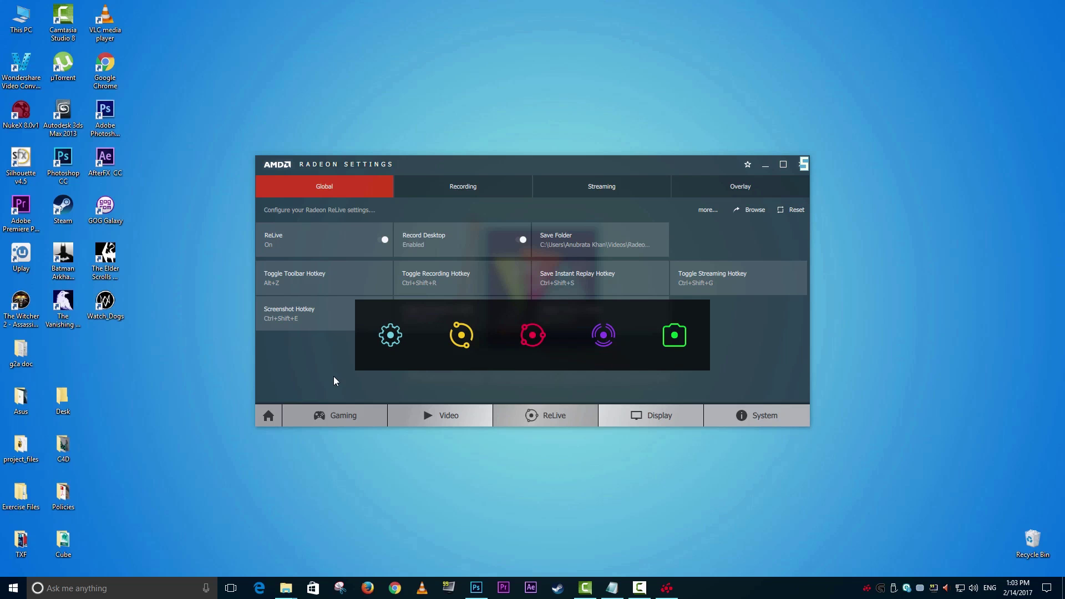
# Dismiss the toolbar, start a desktop recording, adjust Instant Replay duration, then reset recording settings to defaults.
pyautogui.hotkey('alt', 'z')
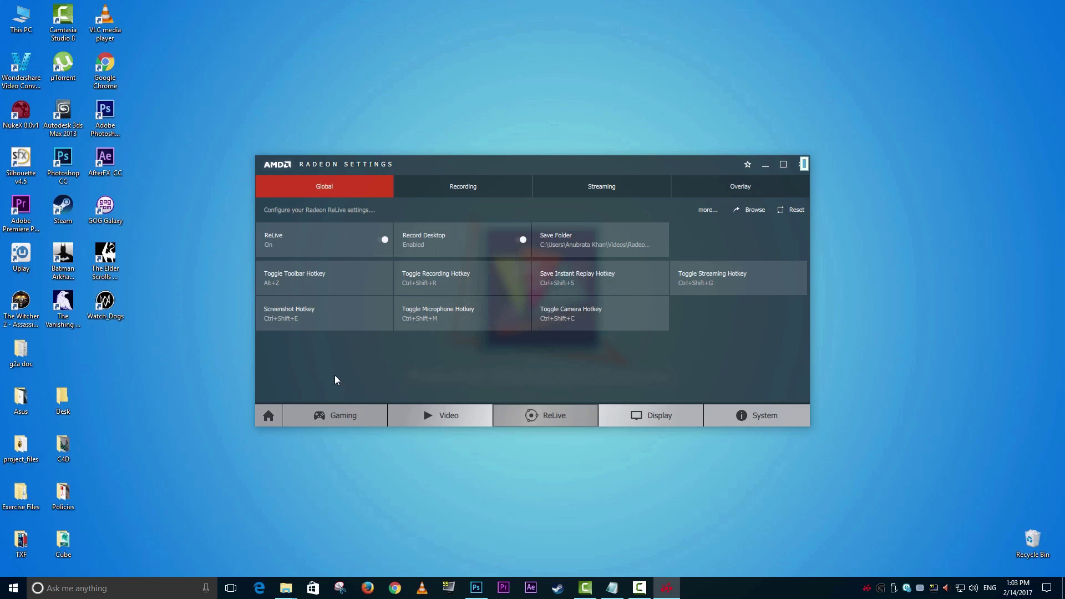
pyautogui.hotkey('ctrl', 'shift', 'r')
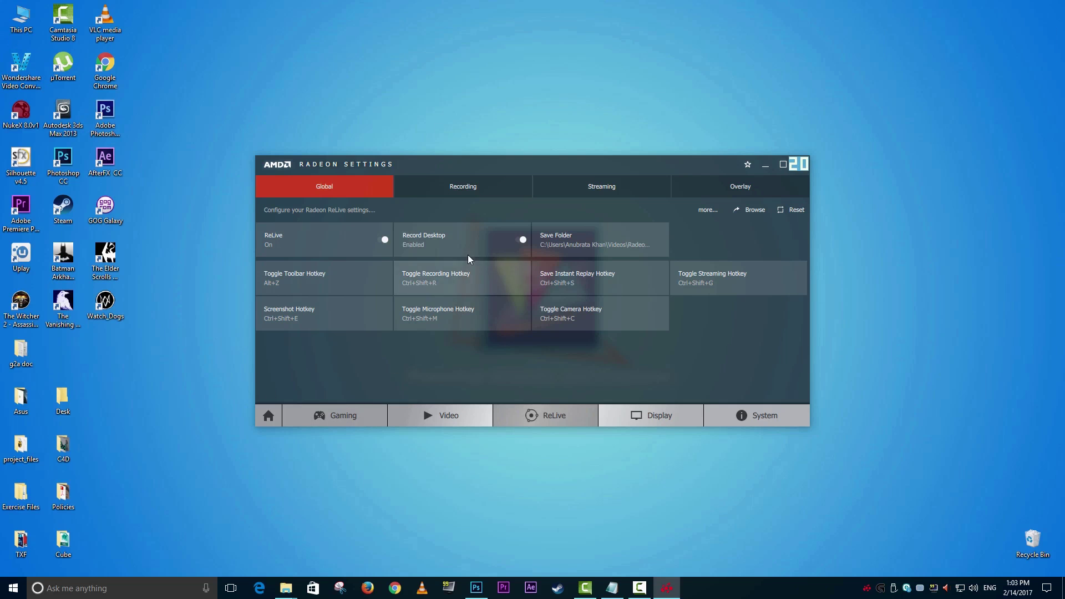
pyautogui.click(447, 189)
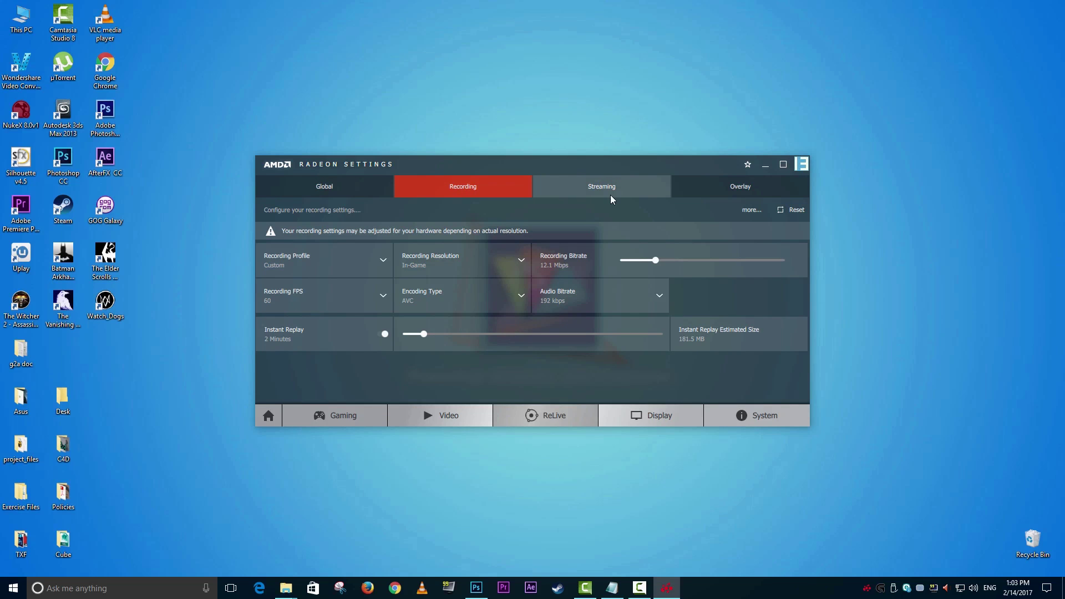
pyautogui.moveTo(431, 337); pyautogui.dragTo(508, 333)
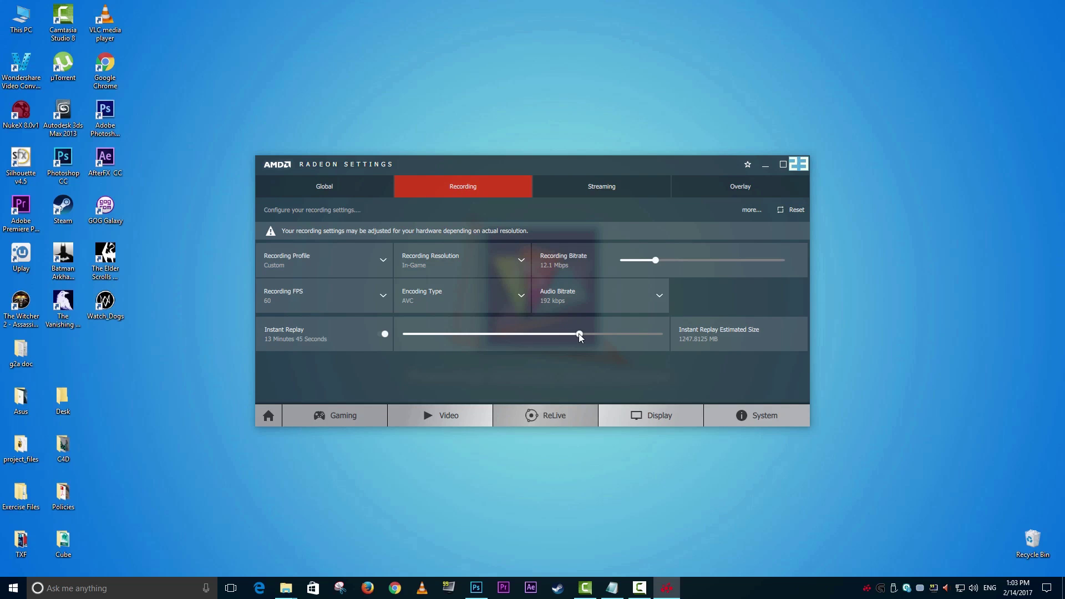
pyautogui.moveTo(525, 335)
pyautogui.mouseDown()
pyautogui.moveTo(451, 335)
pyautogui.moveTo(593, 333)
pyautogui.mouseUp()
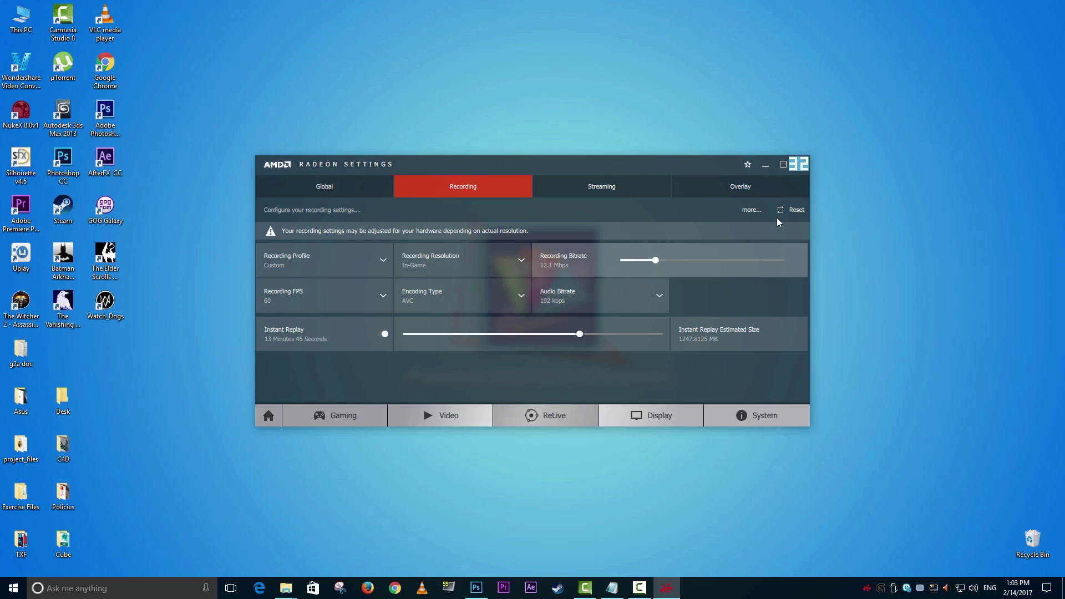
pyautogui.click(790, 210)
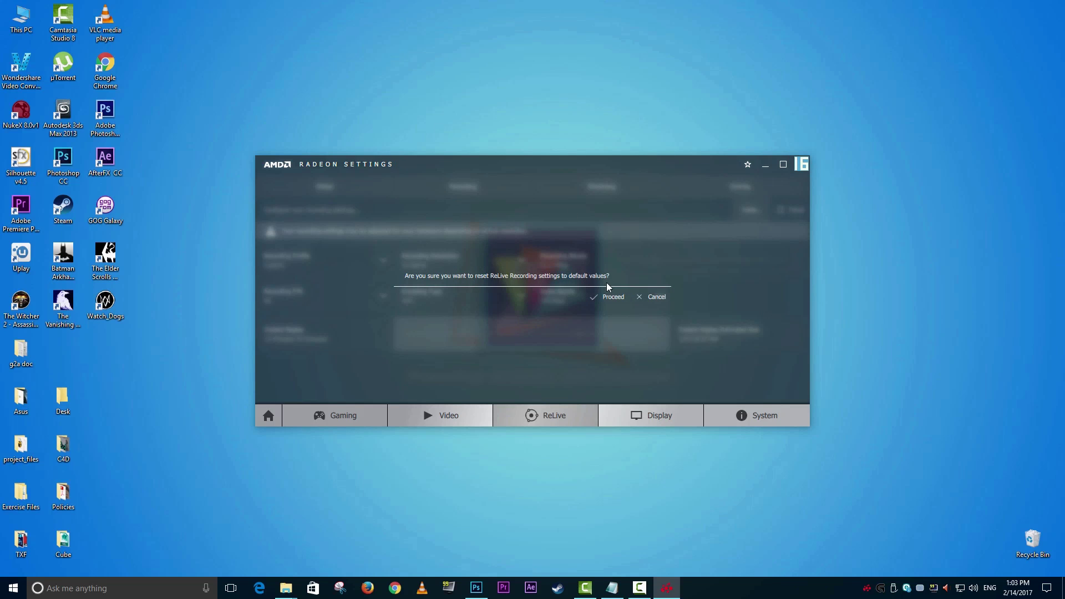
pyautogui.click(608, 297)
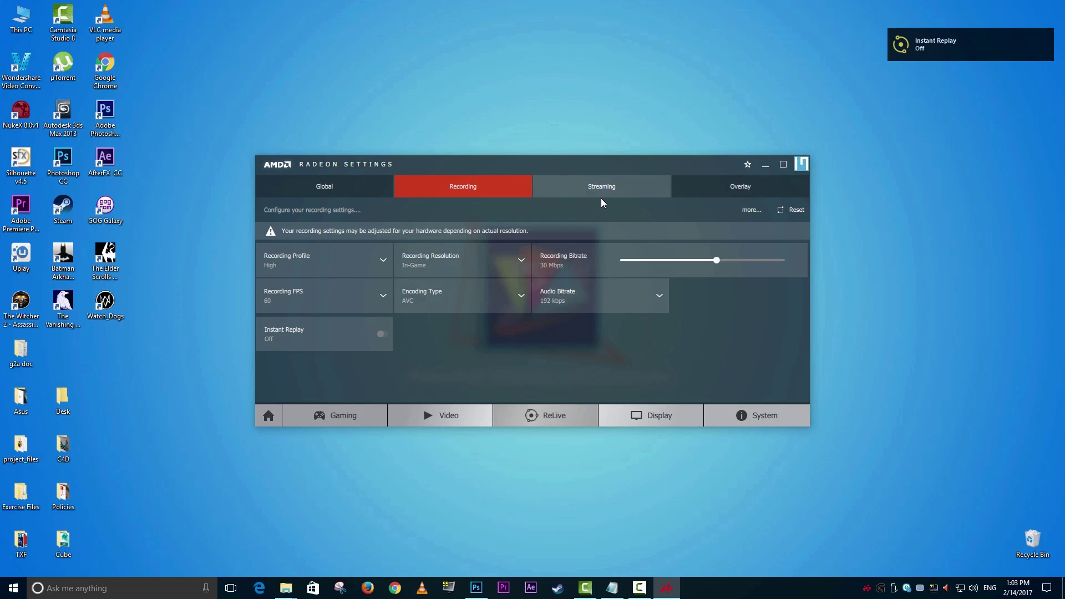
# Turn Instant Replay on in Recording settings and return to the Global ReLive page.
pyautogui.click(612, 197)
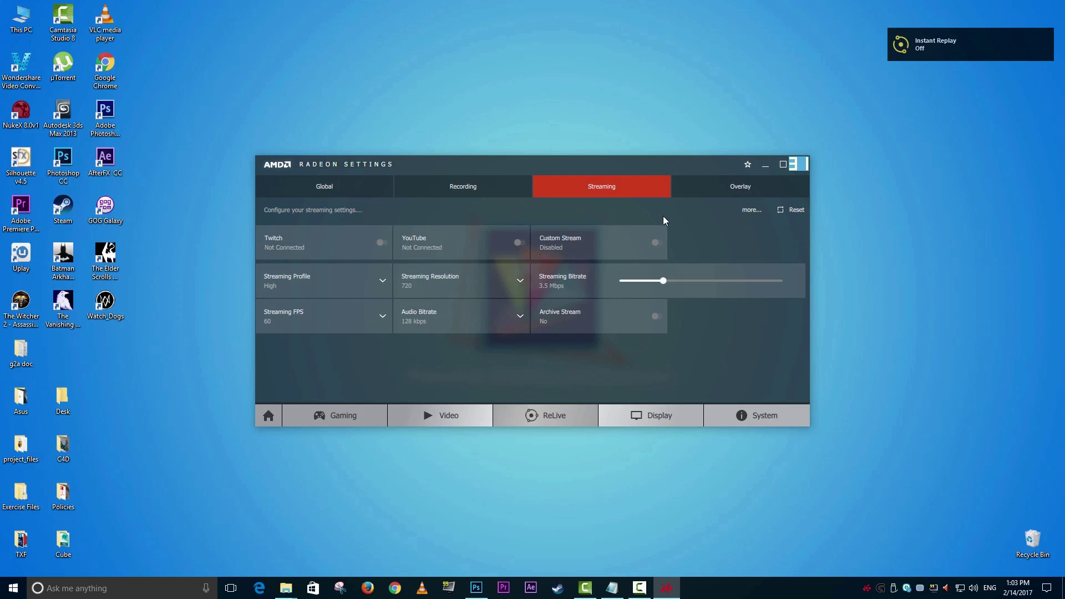
pyautogui.click(445, 188)
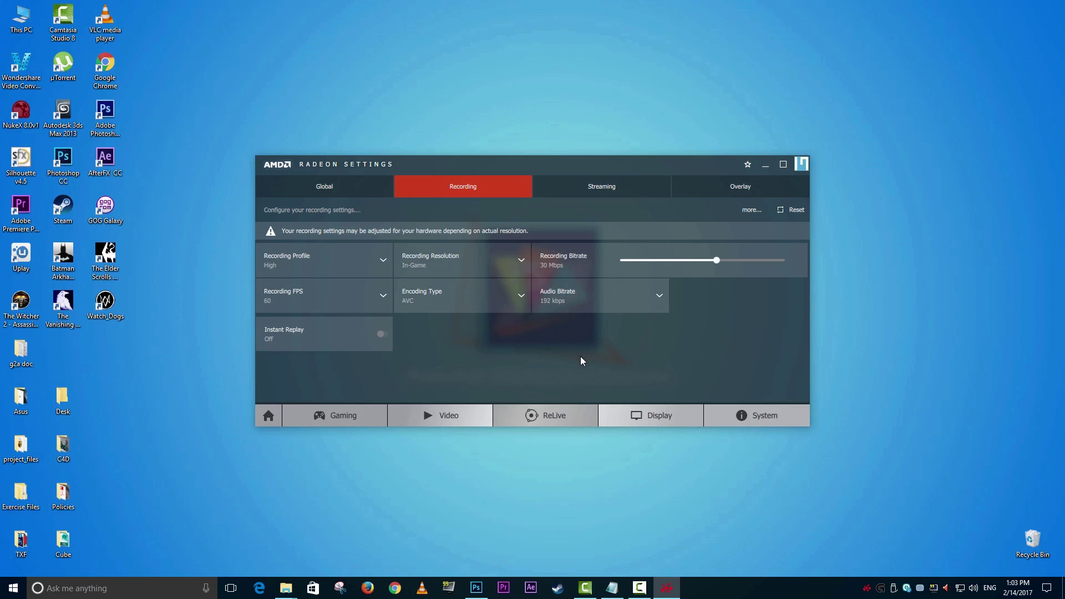
pyautogui.click(371, 341)
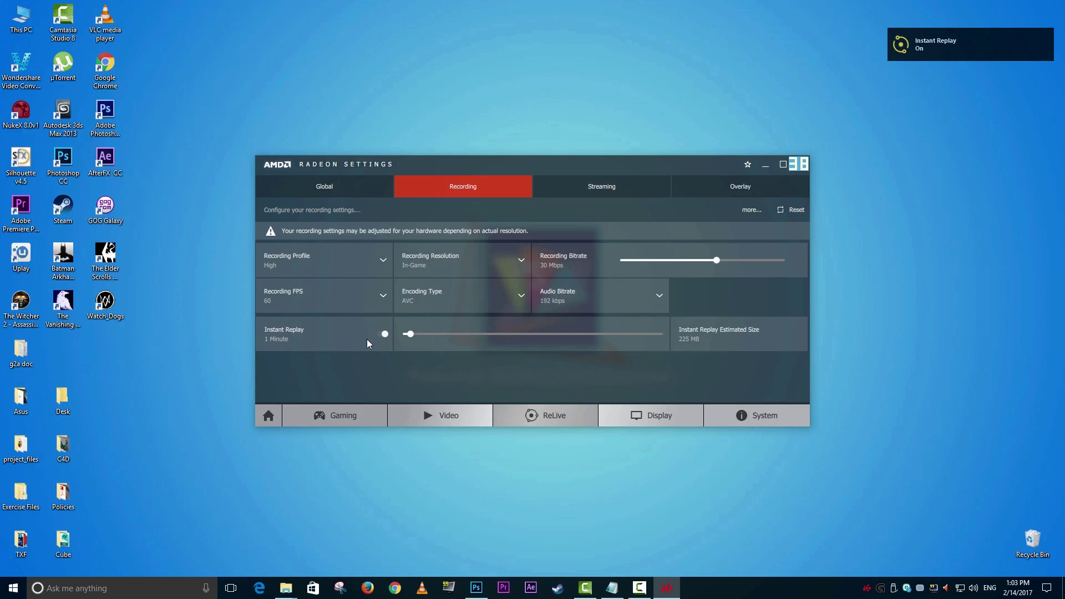
pyautogui.click(342, 191)
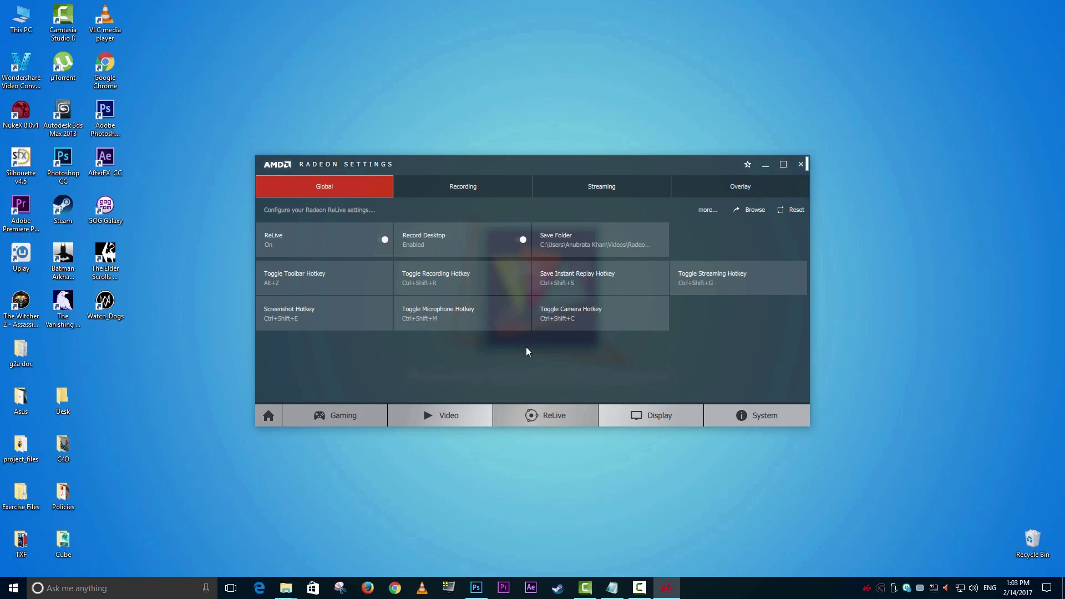
# Stop the desktop recording, then play the newest clip from Videos > Radeon ReLive.
pyautogui.hotkey('ctrl', 'shift', 'r')
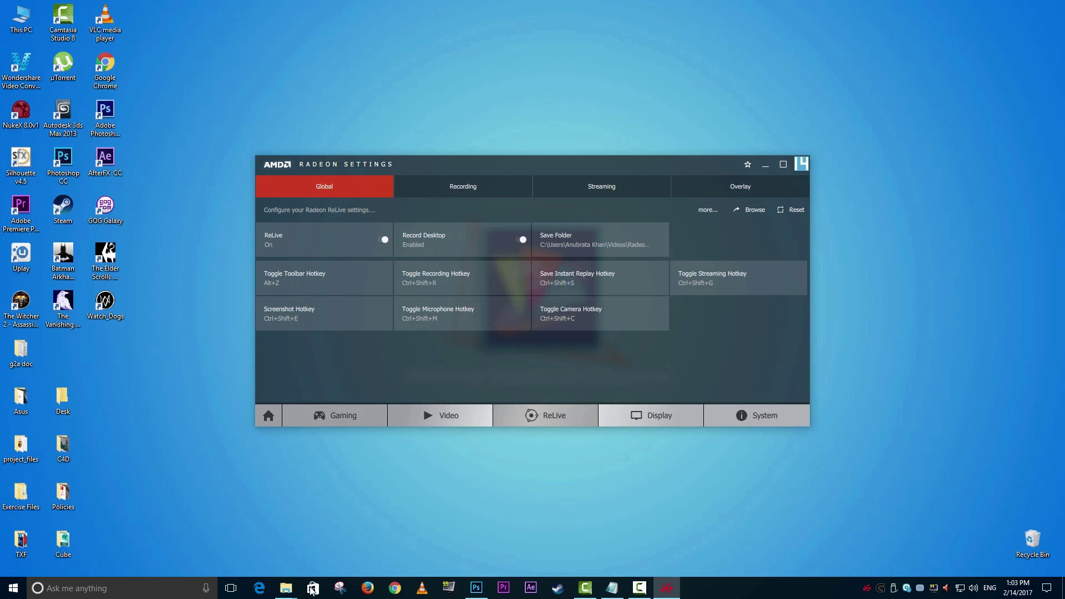
pyautogui.moveTo(285, 588)
pyautogui.click(242, 546)
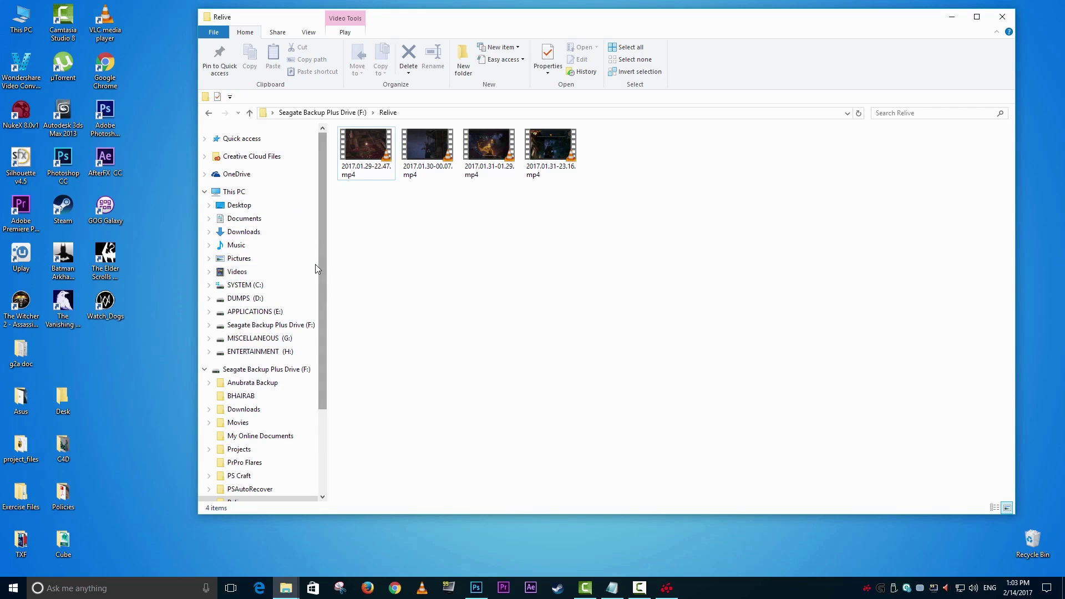
pyautogui.click(263, 273)
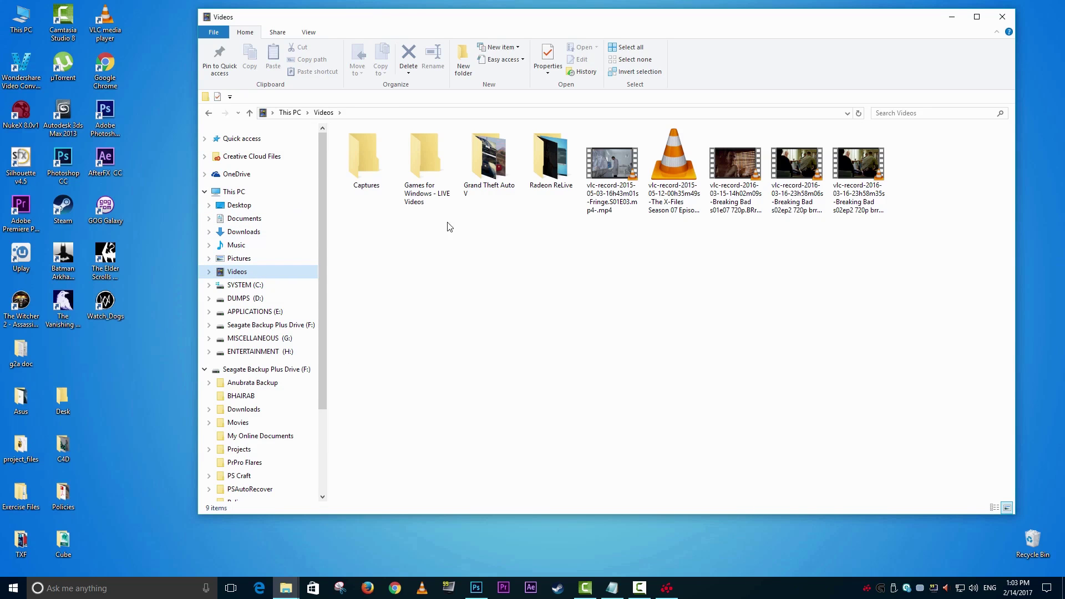
pyautogui.click(547, 185)
pyautogui.doubleClick(547, 185)
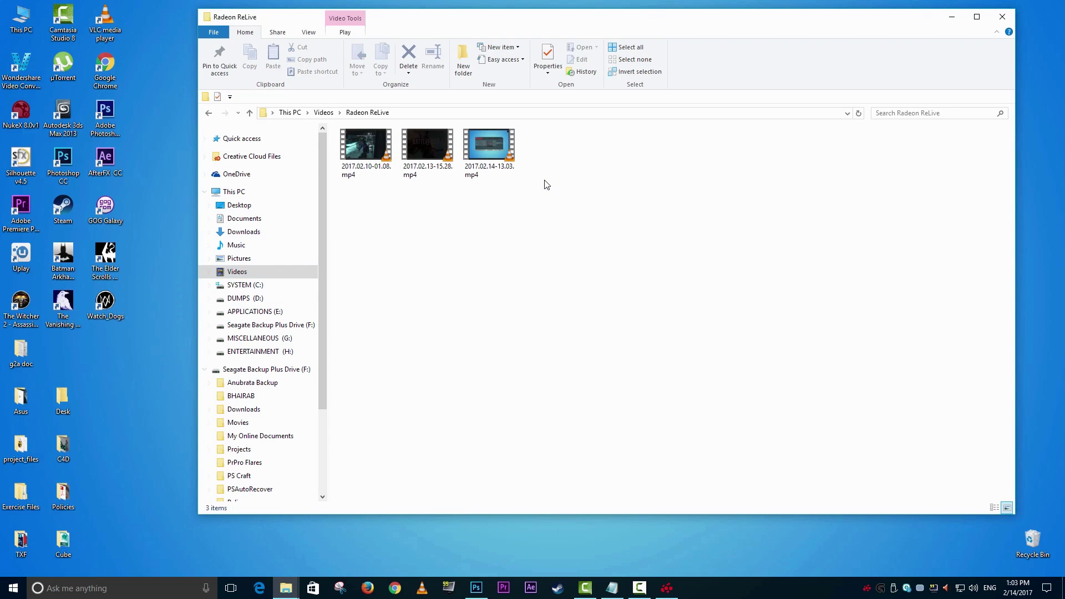
pyautogui.click(488, 159)
pyautogui.doubleClick(488, 163)
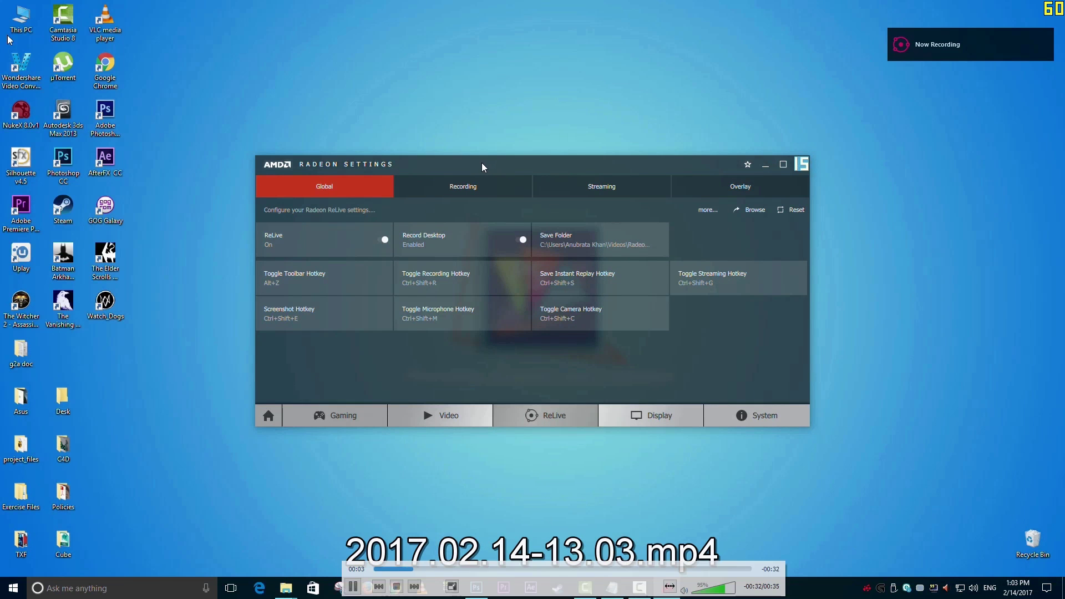
pyautogui.scroll(1, 116, 59)
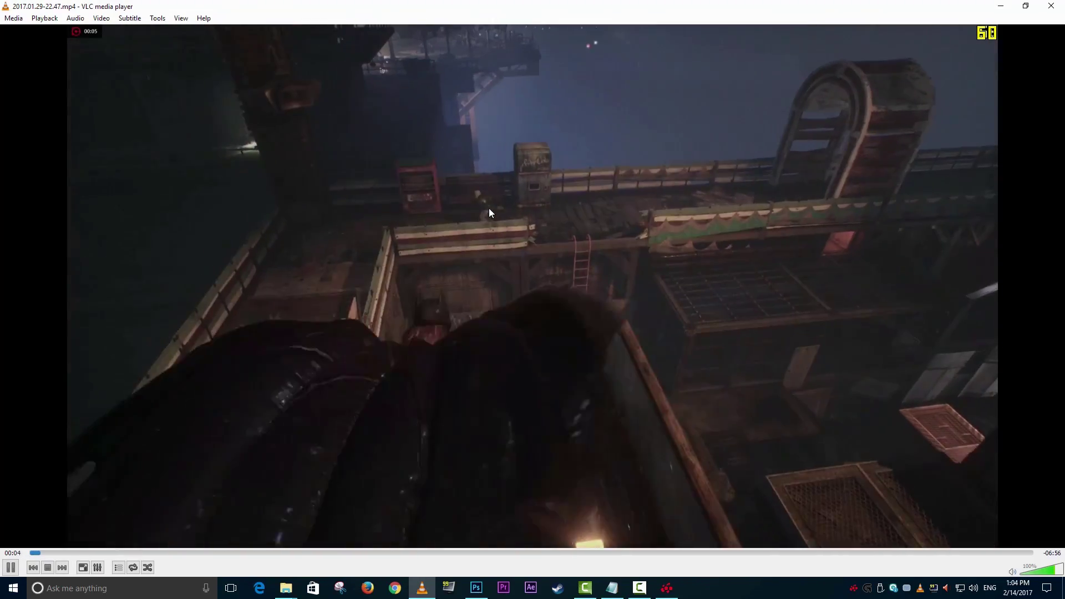
# Watch the clip fullscreen, skip ahead to about one minute, then leave fullscreen.
pyautogui.doubleClick(488, 208)
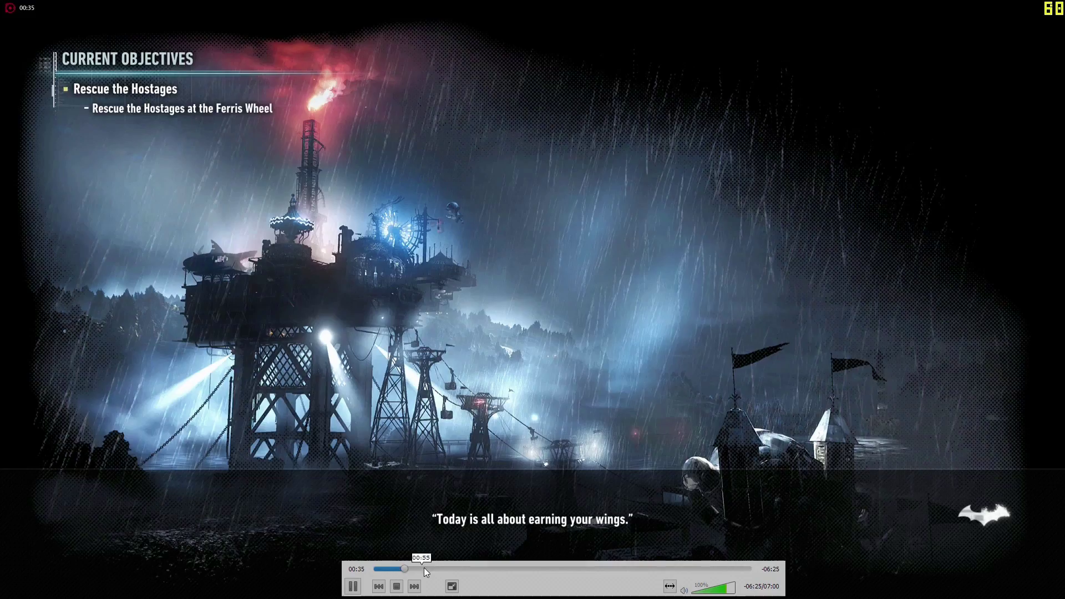
pyautogui.click(427, 570)
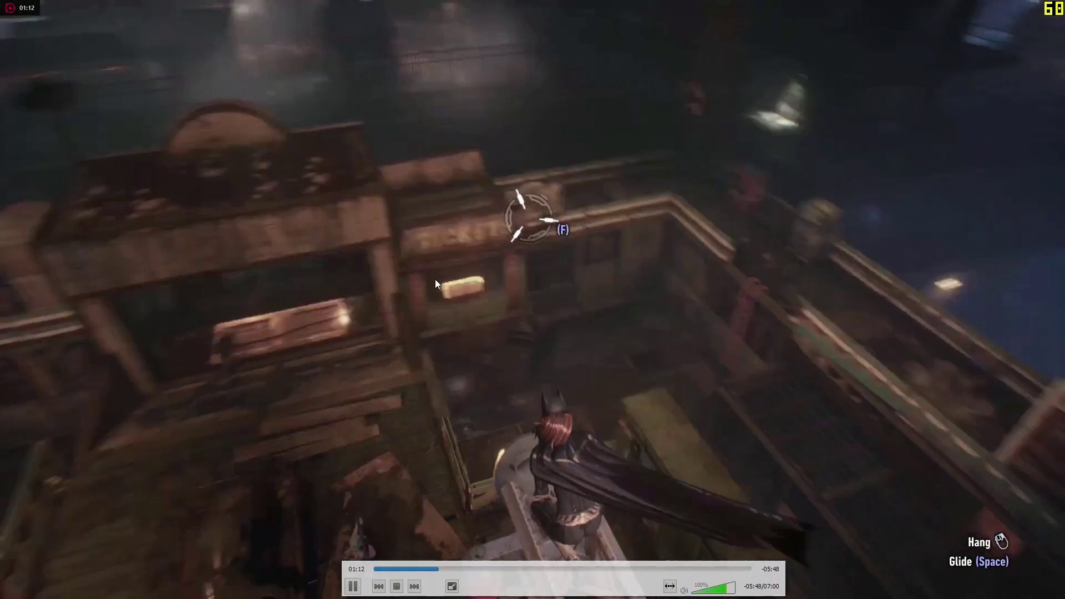
pyautogui.doubleClick(431, 209)
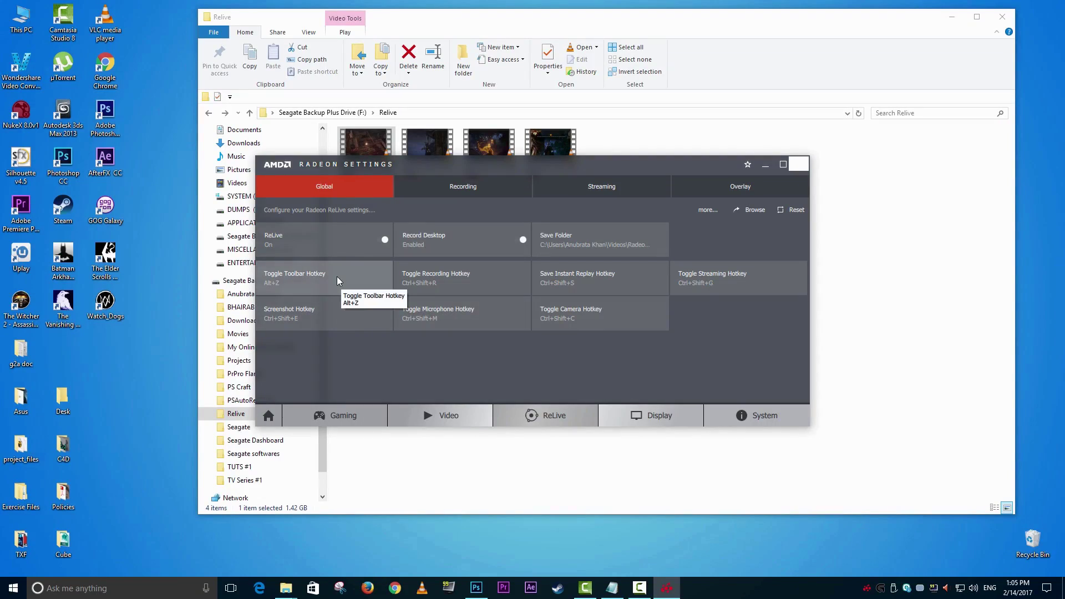
# Toggle the ReLive toolbar overlay and close the Radeon Settings window.
pyautogui.hotkey('alt', 'z')
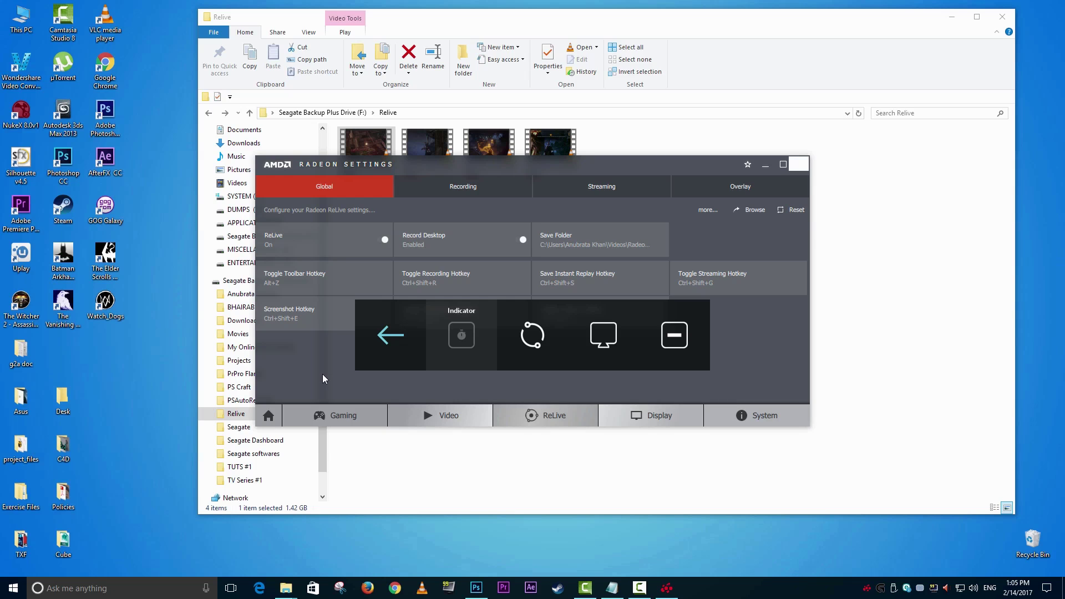
pyautogui.hotkey('alt', 'z')
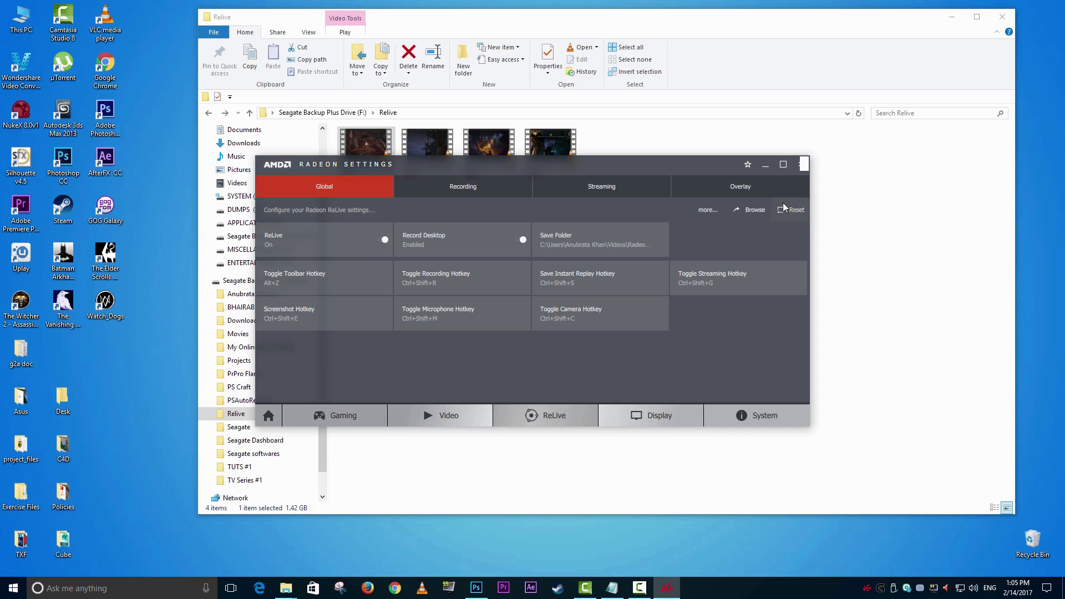
pyautogui.click(797, 165)
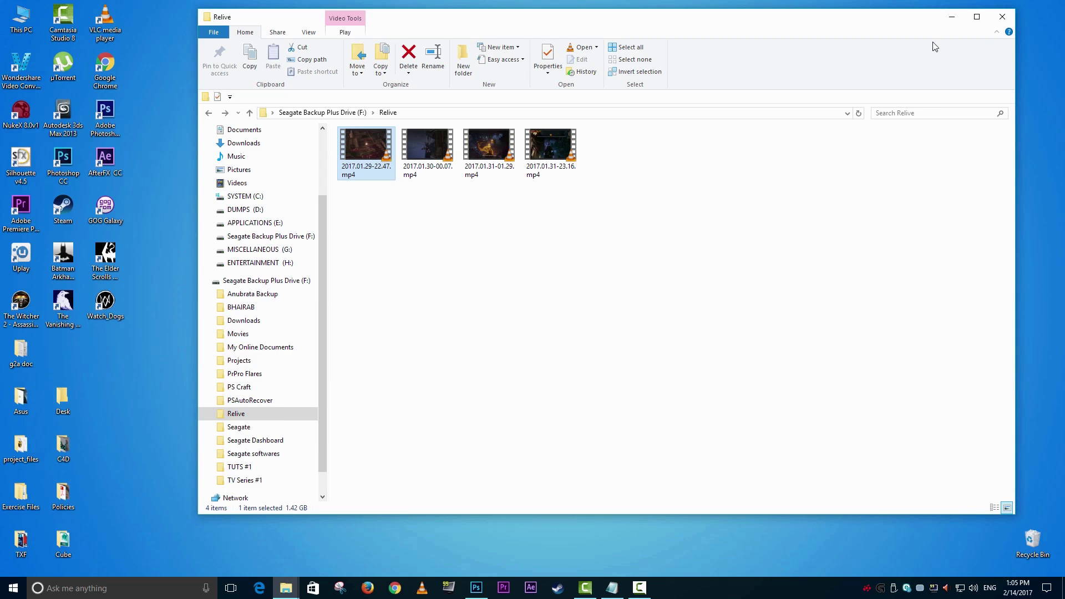
# Minimize the Radeon ReLive folder window to leave the desktop clear.
pyautogui.click(944, 18)
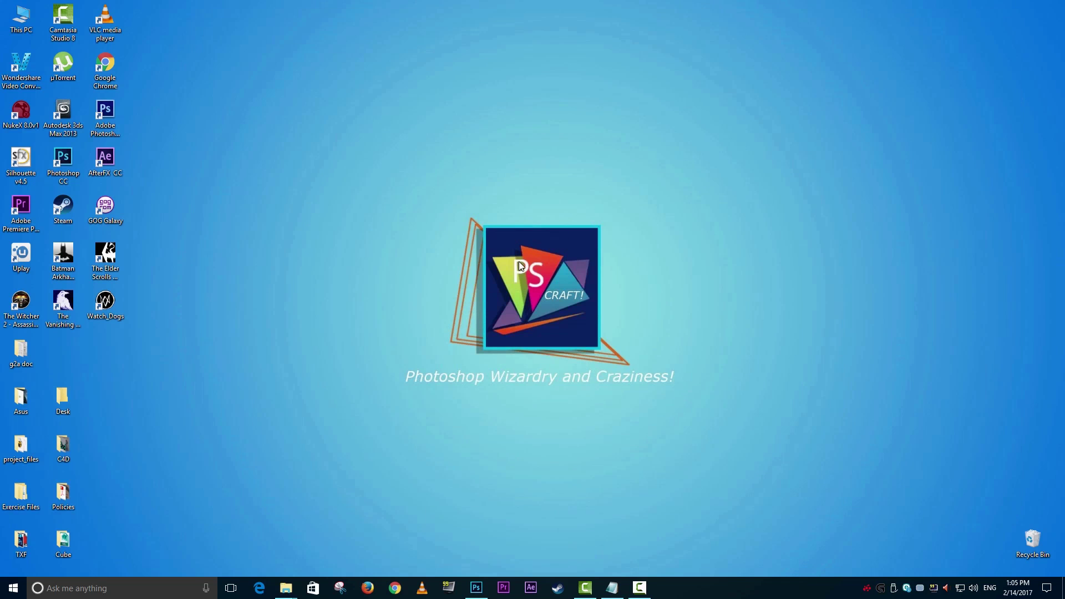